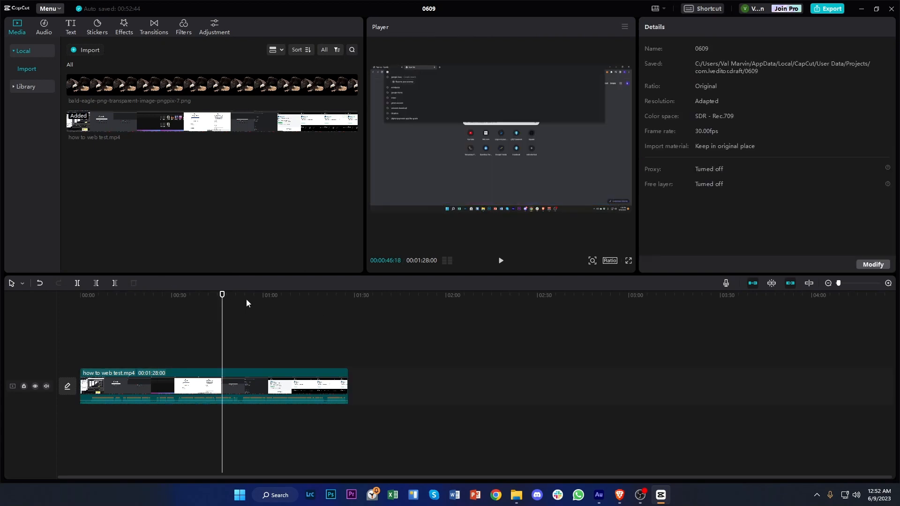
# Place the bald eagle PNG on a new track above the how to web test.mp4 clip.
pyautogui.click(172, 296)
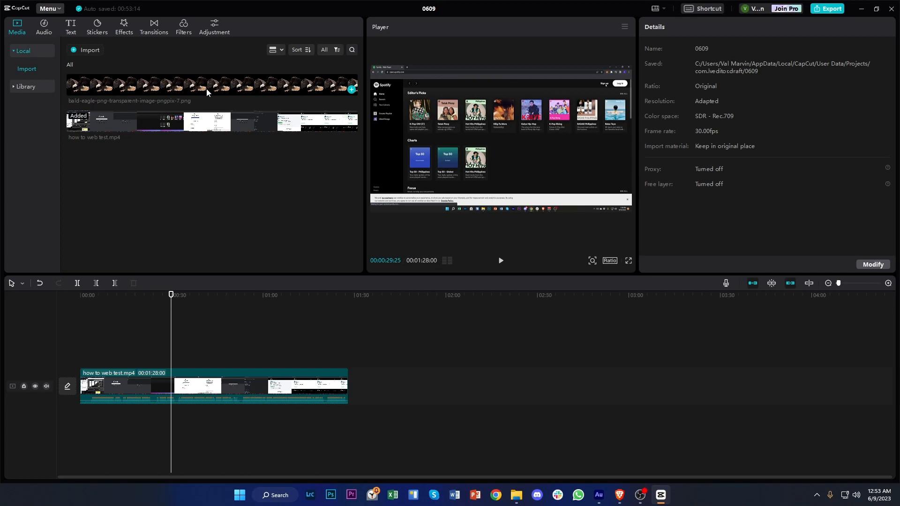
pyautogui.moveTo(206, 89); pyautogui.dragTo(322, 347)
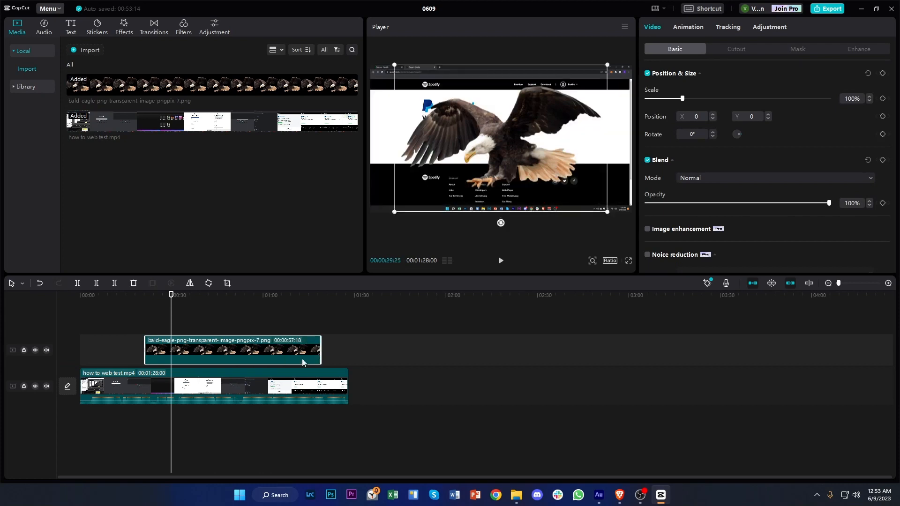
# Scale the eagle overlay down to 31% and move it into the frame's upper-left corner at X -1431, Y 742.
pyautogui.moveTo(171, 295)
pyautogui.mouseDown()
pyautogui.moveTo(247, 298)
pyautogui.moveTo(188, 297)
pyautogui.mouseUp()
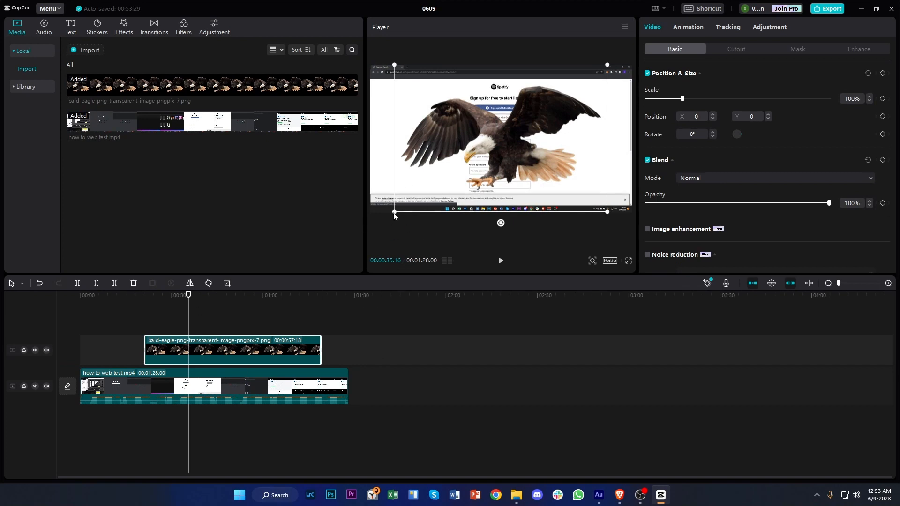
pyautogui.moveTo(394, 215); pyautogui.dragTo(448, 184)
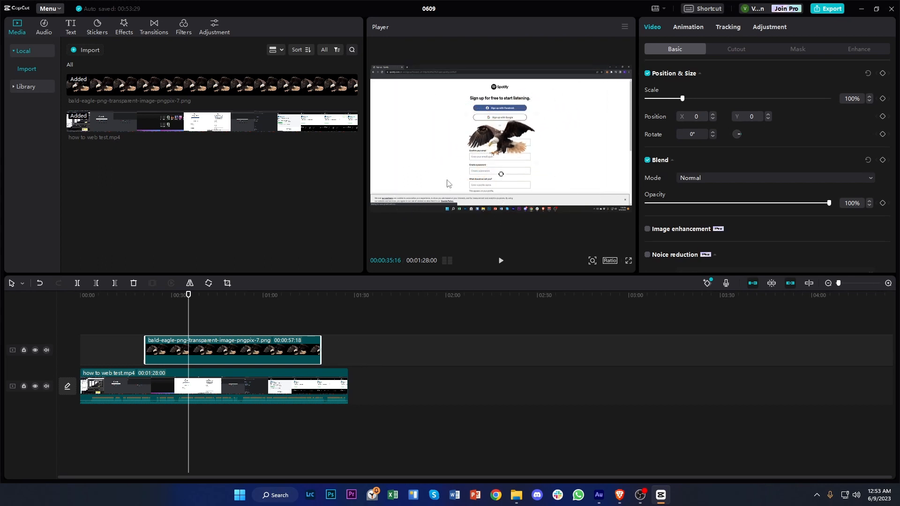
pyautogui.moveTo(502, 145); pyautogui.dragTo(402, 96)
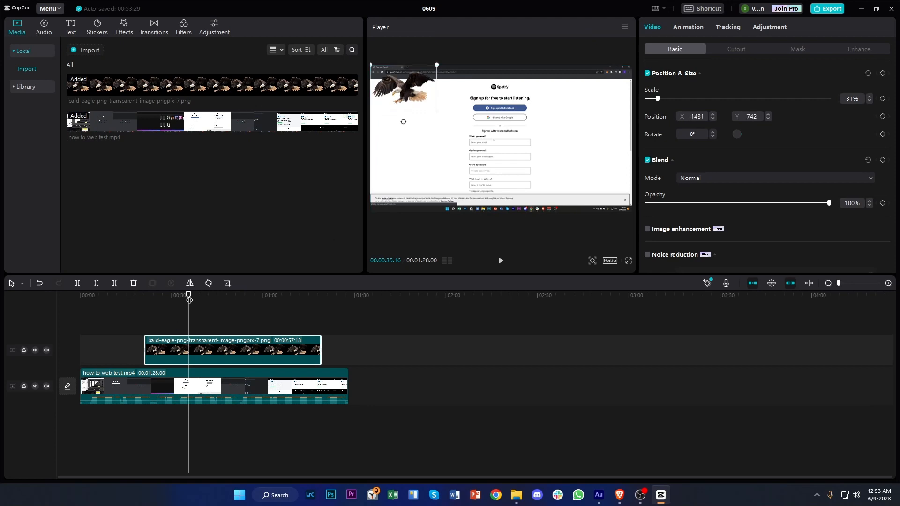
# Extend the eagle overlay at both ends to span the whole main video, then preview it at several points in time.
pyautogui.moveTo(189, 299); pyautogui.dragTo(280, 293)
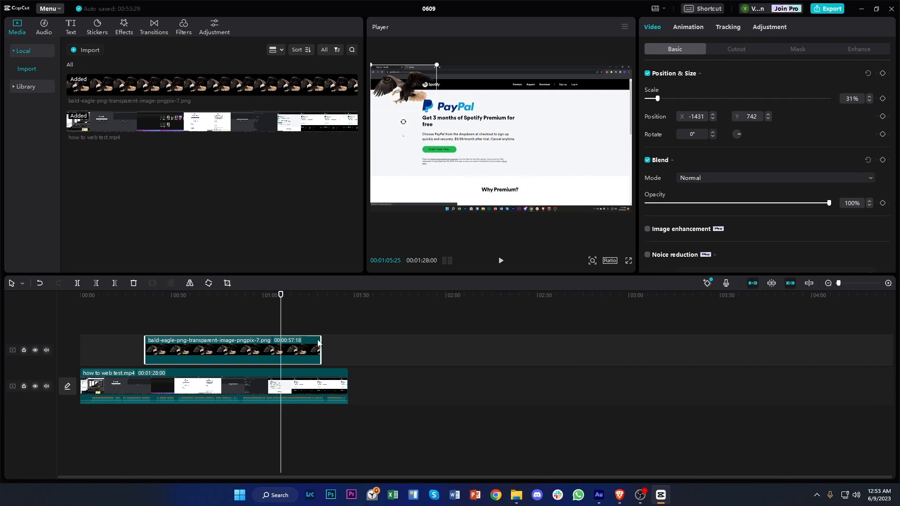
pyautogui.moveTo(318, 343); pyautogui.dragTo(343, 343)
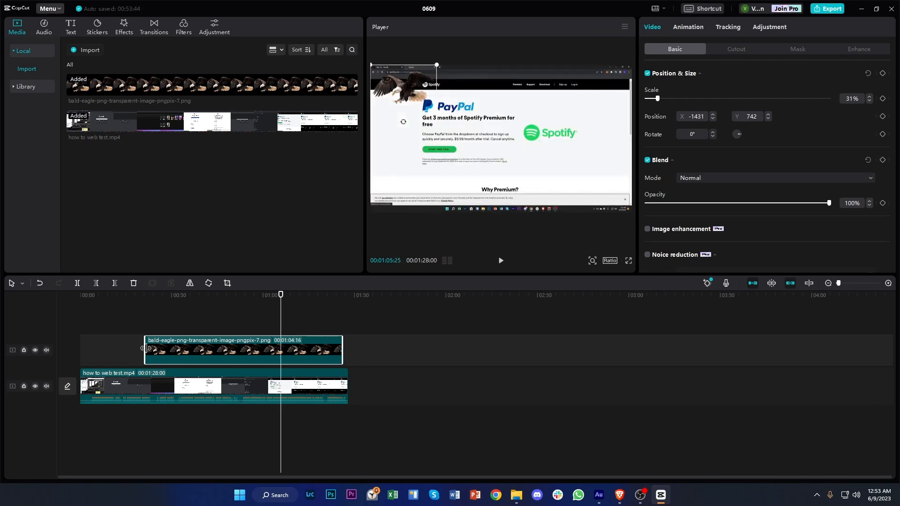
pyautogui.click(142, 348)
pyautogui.moveTo(142, 348); pyautogui.dragTo(77, 347)
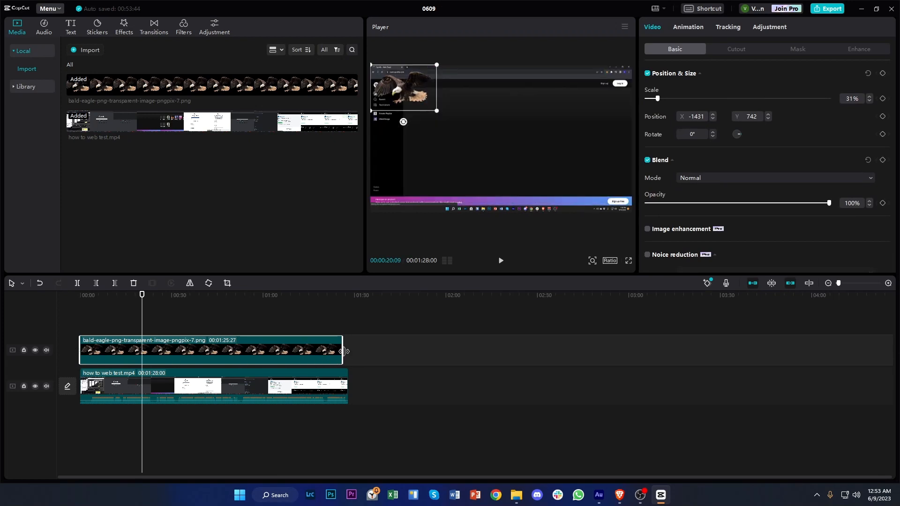
pyautogui.moveTo(344, 351); pyautogui.dragTo(349, 351)
pyautogui.click(332, 301)
pyautogui.click(322, 300)
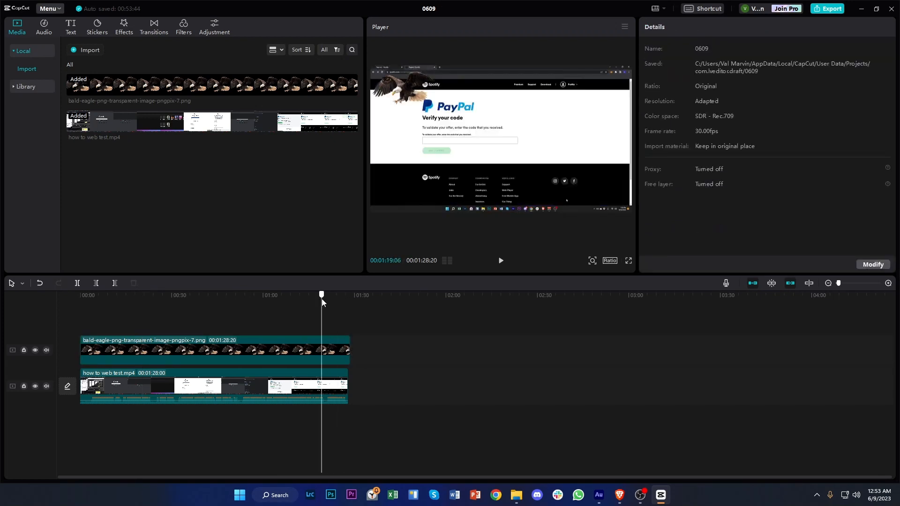
pyautogui.moveTo(322, 300); pyautogui.dragTo(313, 305)
pyautogui.click(334, 318)
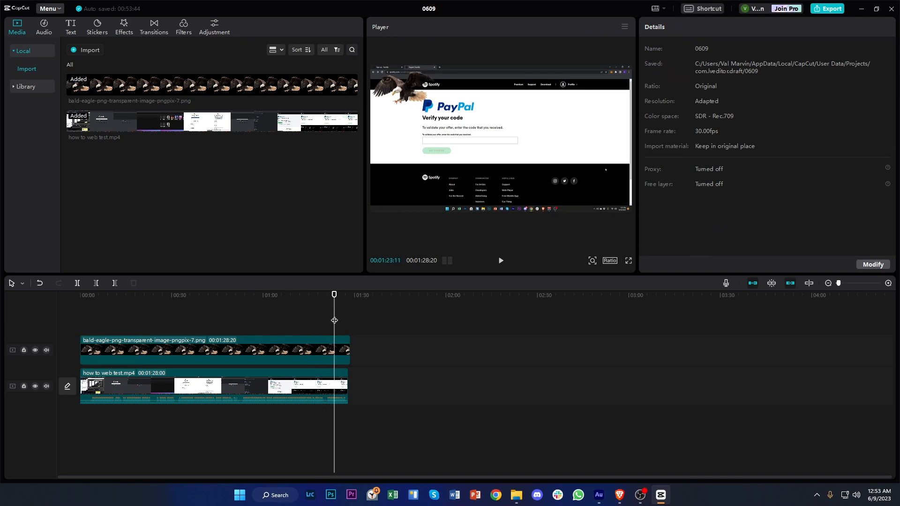
pyautogui.click(189, 301)
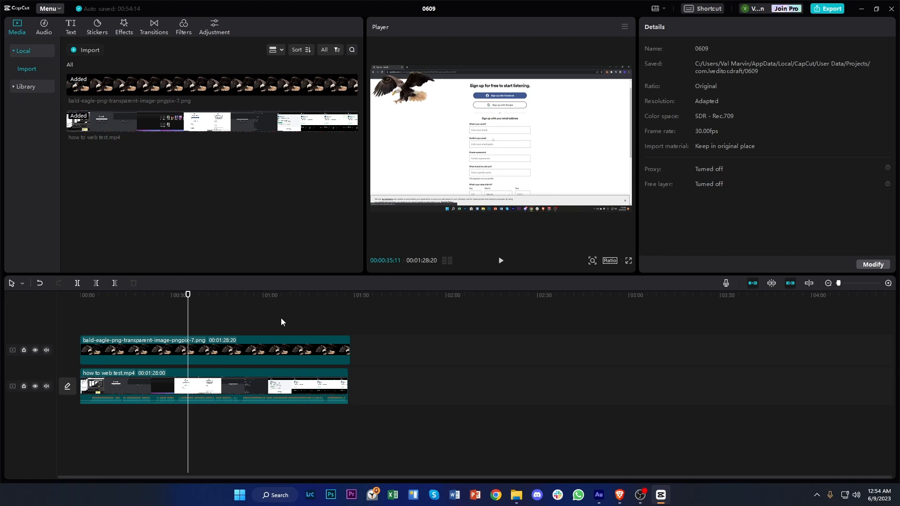
pyautogui.click(243, 342)
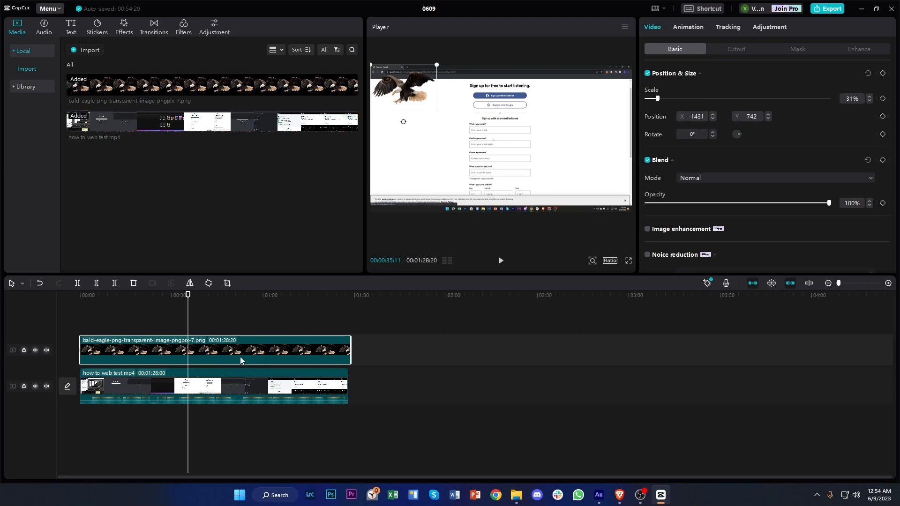
pyautogui.click(518, 495)
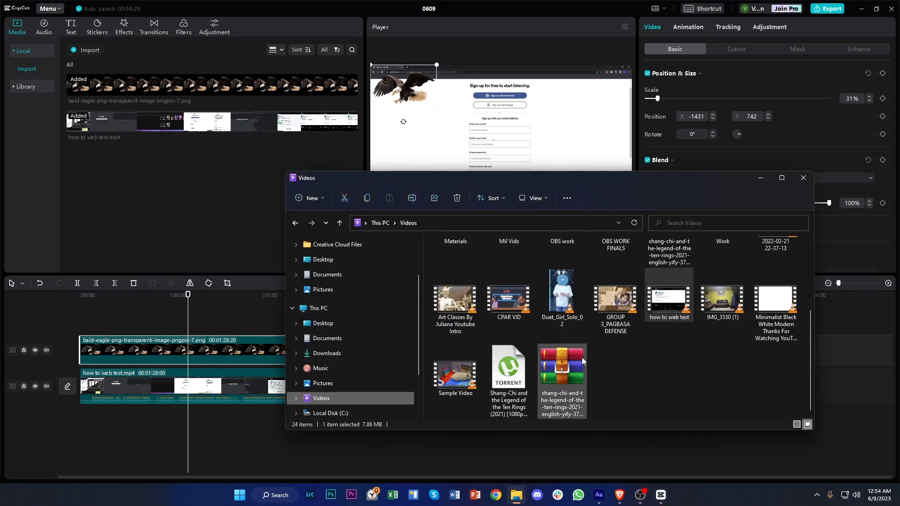
pyautogui.scroll(1, 561, 335)
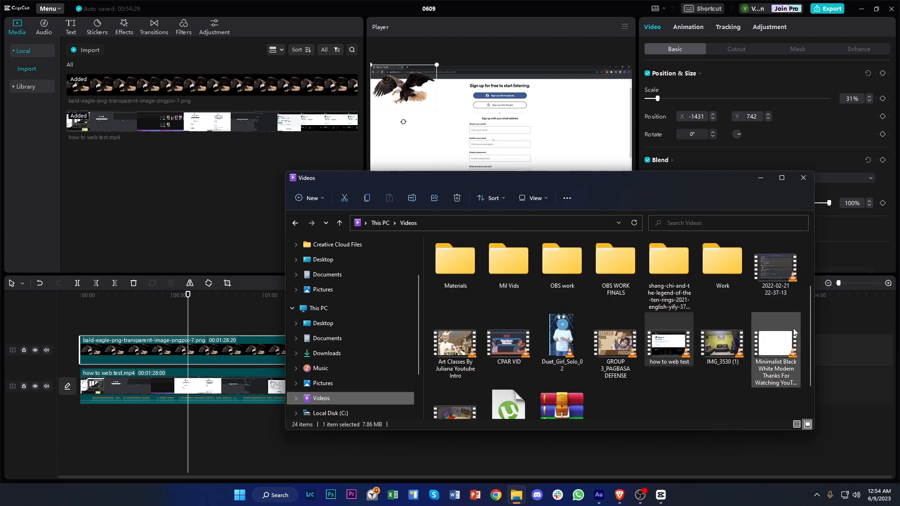
pyautogui.moveTo(791, 280); pyautogui.dragTo(207, 230)
pyautogui.click(207, 226)
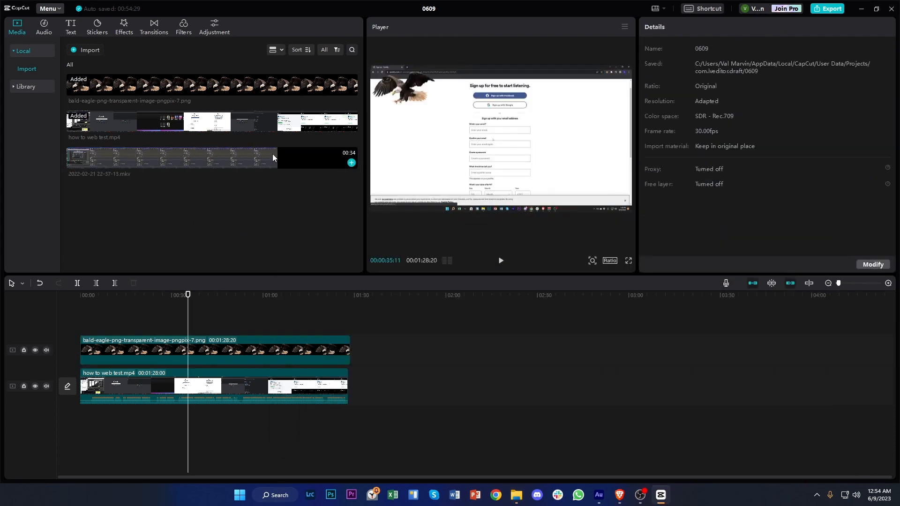
# Delete the bald eagle overlay clip from the timeline.
pyautogui.click(261, 386)
pyautogui.click(259, 353)
pyautogui.press('Delete')
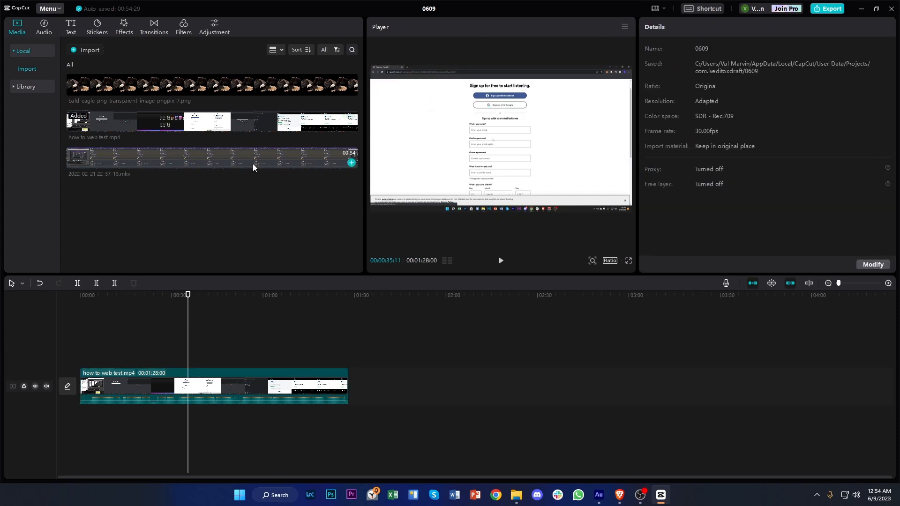
pyautogui.moveTo(215, 241); pyautogui.dragTo(161, 353)
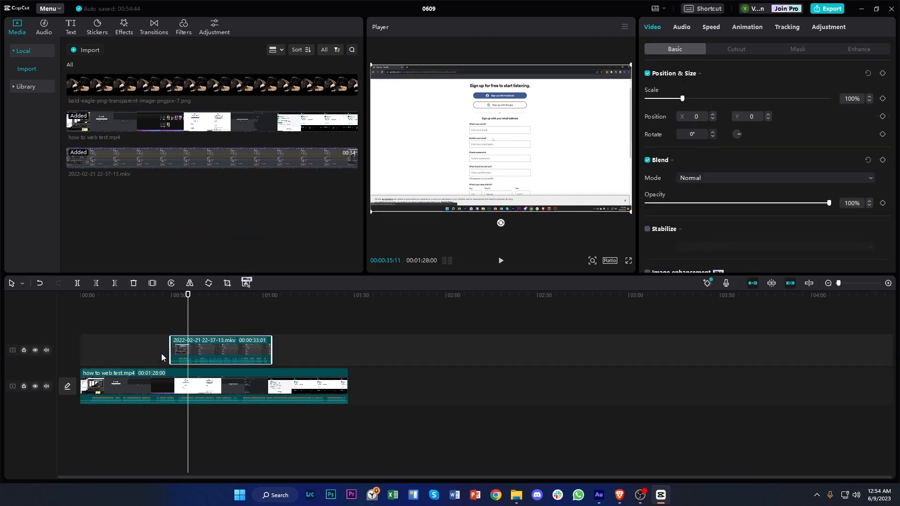
pyautogui.moveTo(188, 296); pyautogui.dragTo(216, 300)
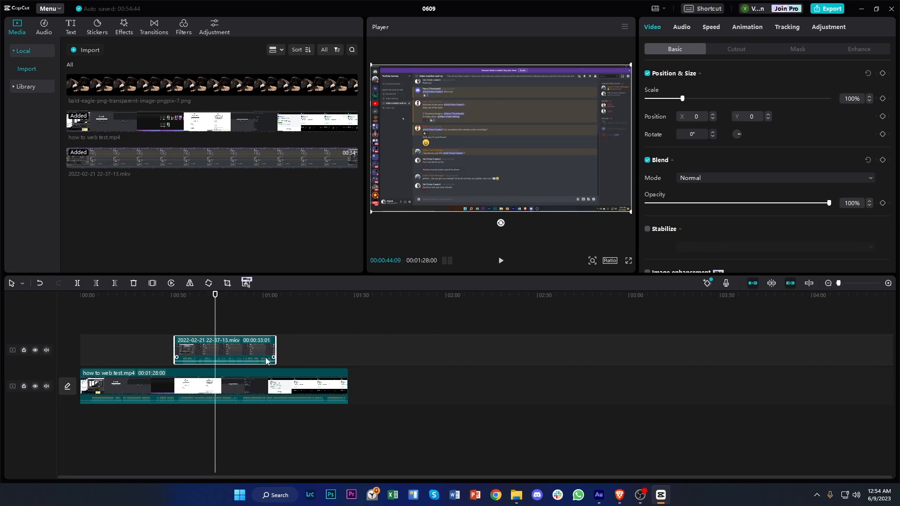
pyautogui.click(297, 332)
pyautogui.click(225, 299)
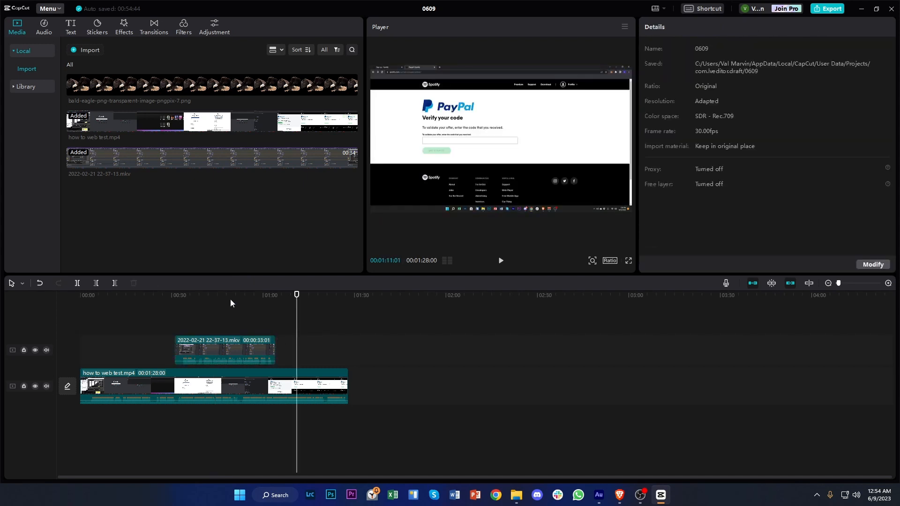
# Enable the chroma key on the overlay video and pick the dark grey of its channel sidebar as the key color.
pyautogui.click(248, 347)
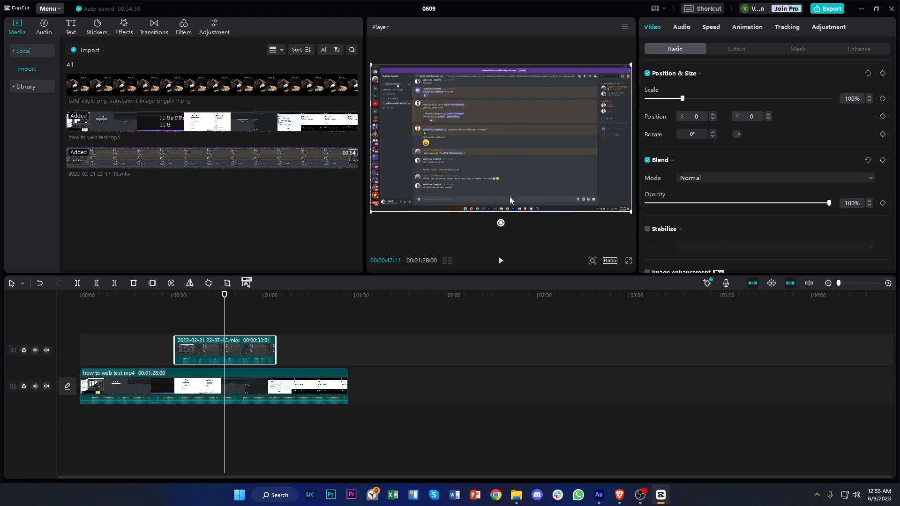
pyautogui.click(723, 50)
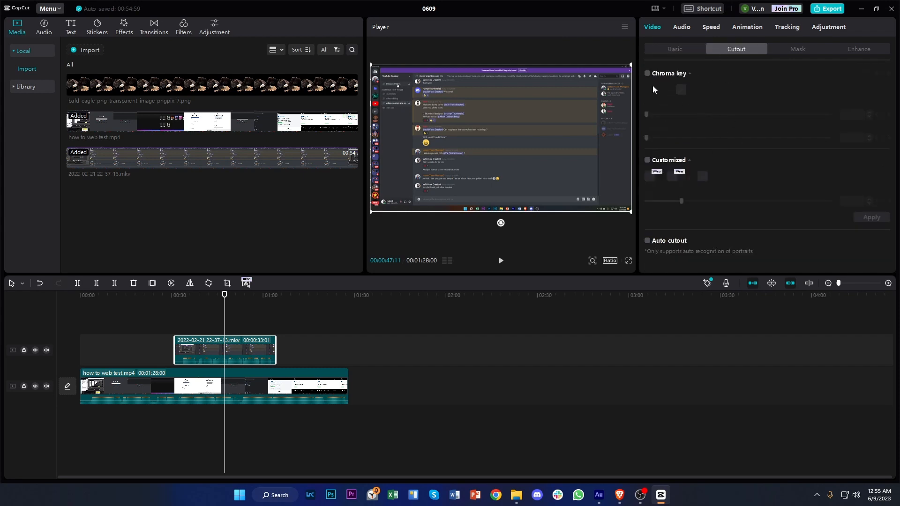
pyautogui.click(683, 49)
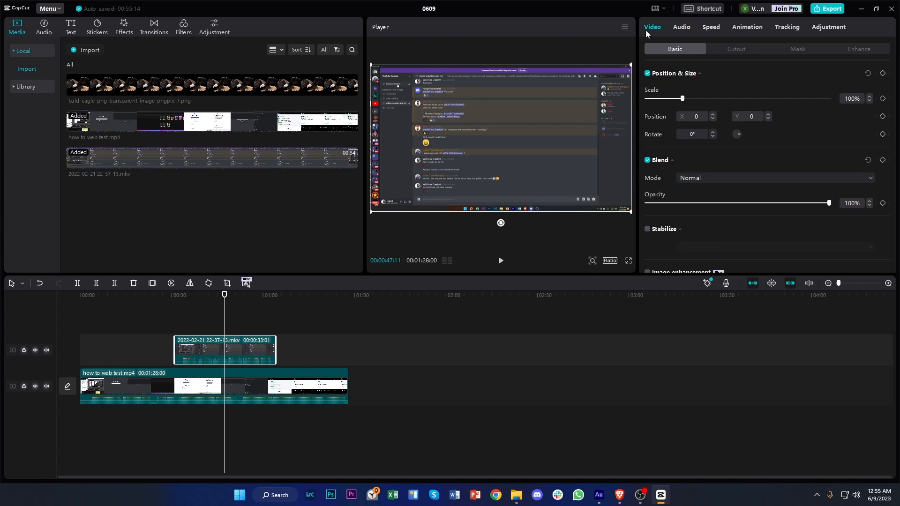
pyautogui.click(747, 48)
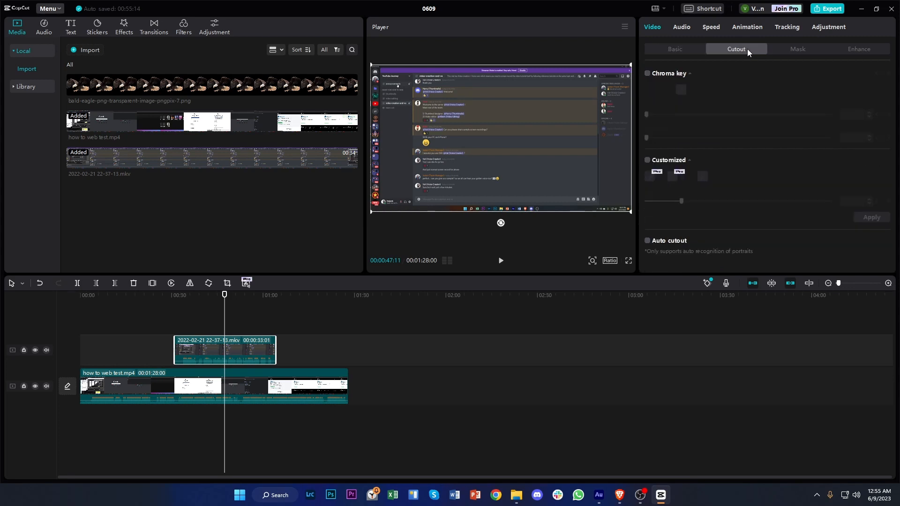
pyautogui.click(647, 74)
pyautogui.click(681, 90)
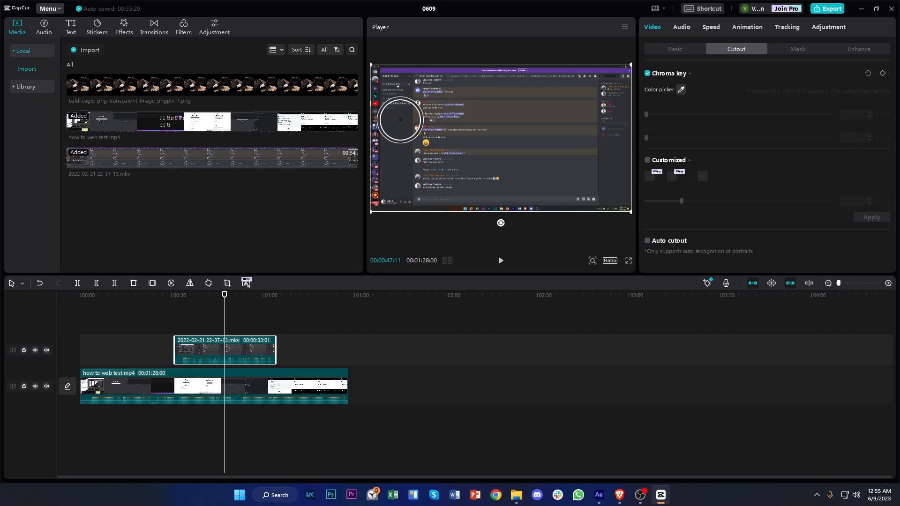
pyautogui.click(399, 126)
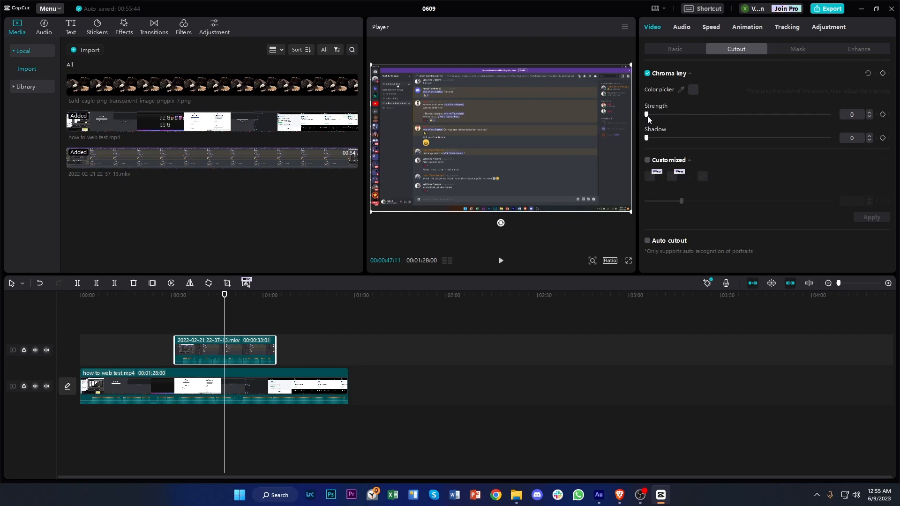
# Set the overlay's chroma key strength to 6 and preview the keyed result at about 43 seconds.
pyautogui.moveTo(647, 115)
pyautogui.mouseDown()
pyautogui.moveTo(753, 108)
pyautogui.moveTo(657, 118)
pyautogui.mouseUp()
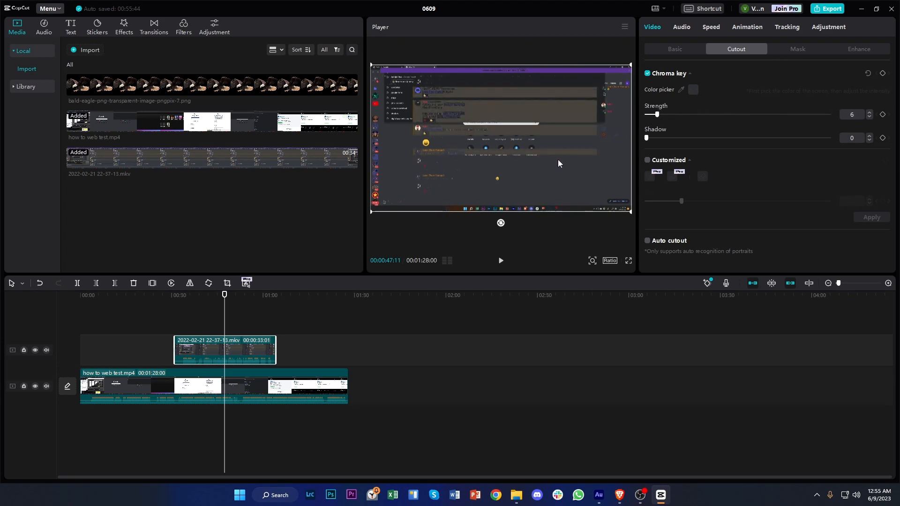
pyautogui.moveTo(225, 296)
pyautogui.mouseDown()
pyautogui.moveTo(263, 298)
pyautogui.moveTo(205, 301)
pyautogui.moveTo(214, 301)
pyautogui.mouseUp()
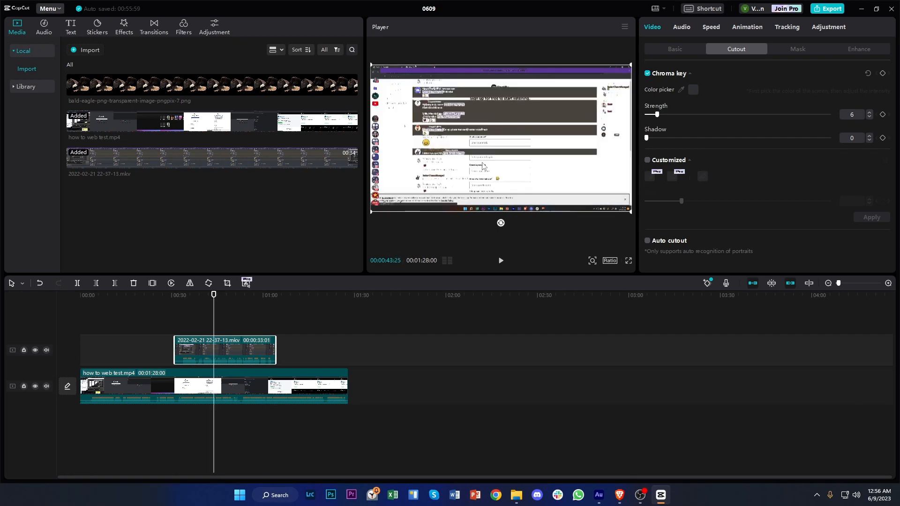